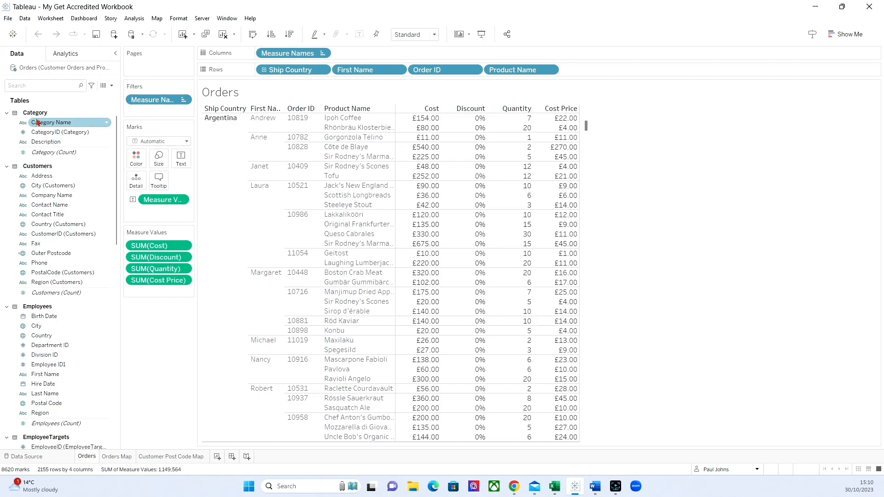
Step: Add Category Name and Sub Category Name to the Orders table's rows, placed in that order between Order ID and Product Name
{"action": "left_click_drag", "start_coordinate": [44, 123], "coordinate": [481, 74]}
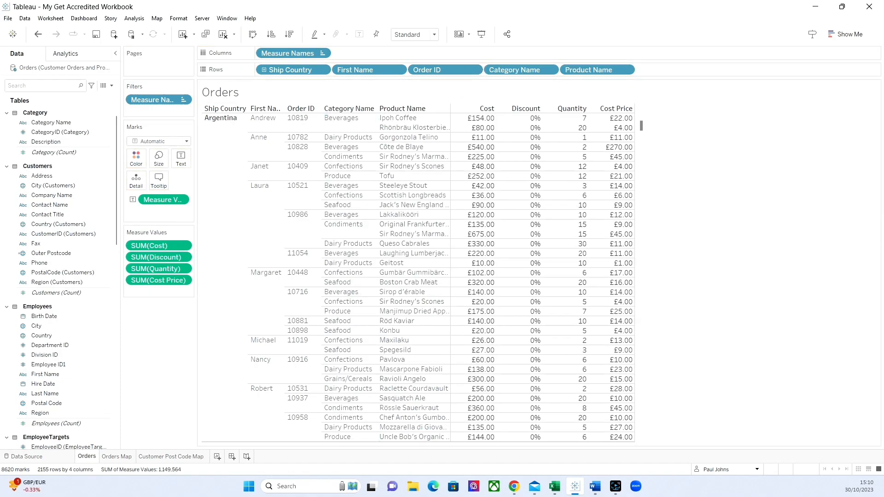
{"action": "scroll", "coordinate": [26, 388], "scroll_direction": "down", "scroll_amount": 15}
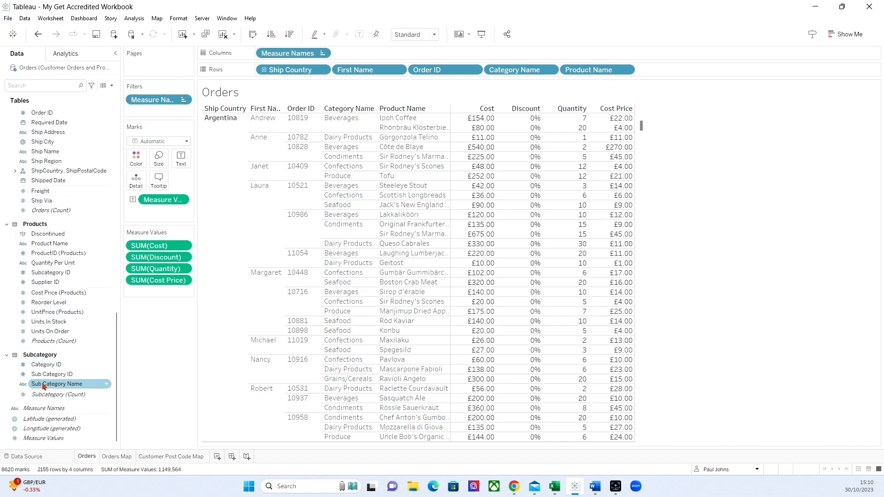
{"action": "left_click_drag", "start_coordinate": [42, 385], "coordinate": [557, 73]}
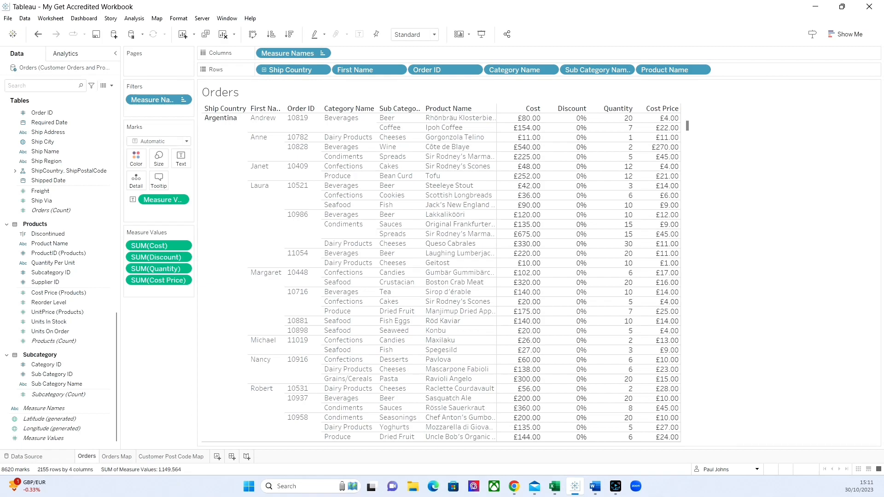
Step: Create the calculated field Employee Full Name as [First Name] + ' ' + [Last Name] and replace First Name in the rows with it
{"action": "left_click", "coordinate": [113, 87]}
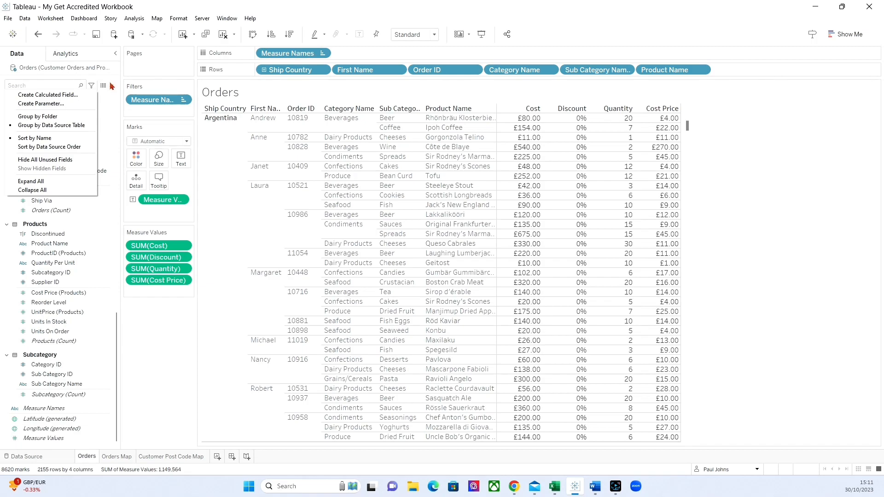
{"action": "left_click", "coordinate": [54, 95]}
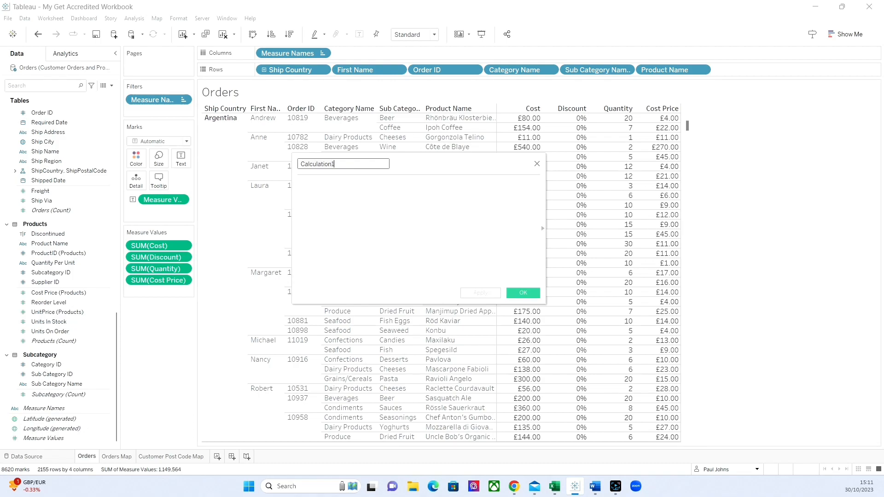
{"action": "type", "text": "Employee Full Name"}
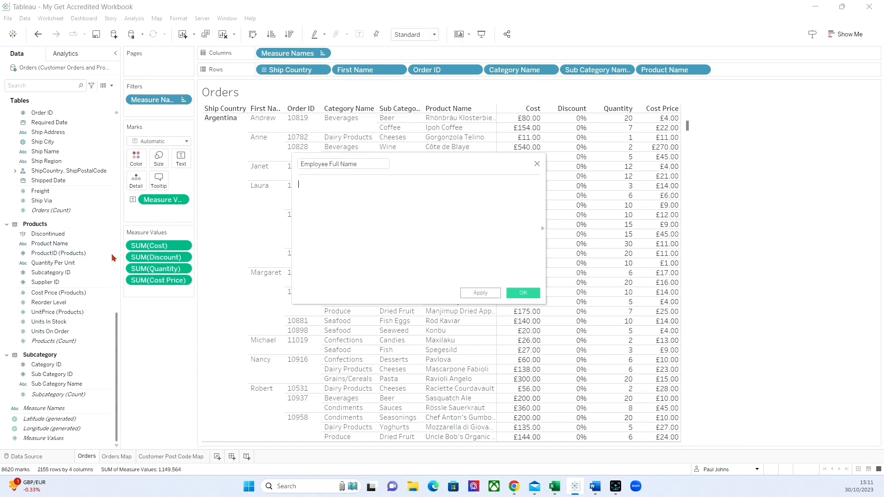
{"action": "scroll", "coordinate": [61, 255], "scroll_direction": "up", "scroll_amount": 3}
{"action": "scroll", "coordinate": [62, 256], "scroll_direction": "up", "scroll_amount": 4}
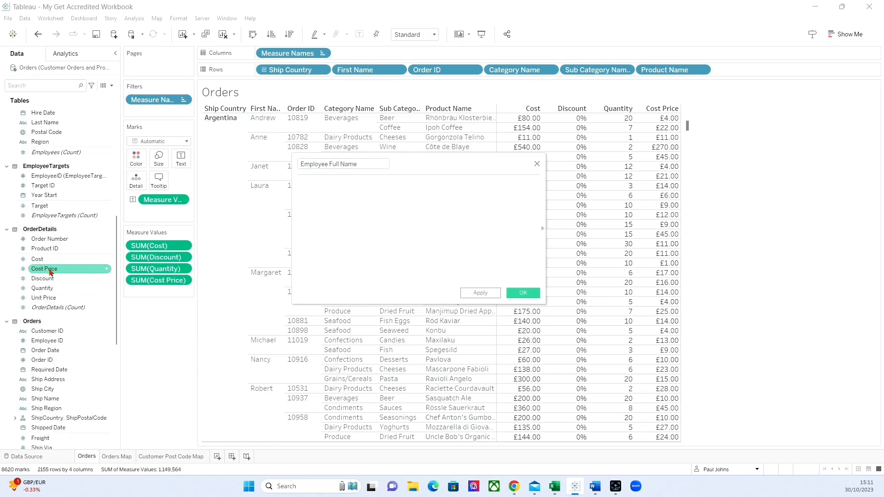
{"action": "scroll", "coordinate": [50, 272], "scroll_direction": "up", "scroll_amount": 5}
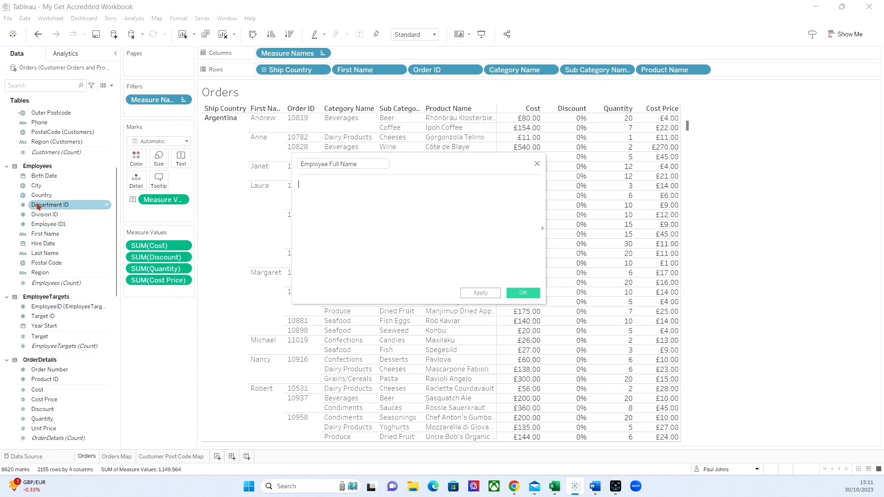
{"action": "left_click_drag", "start_coordinate": [45, 234], "coordinate": [350, 210]}
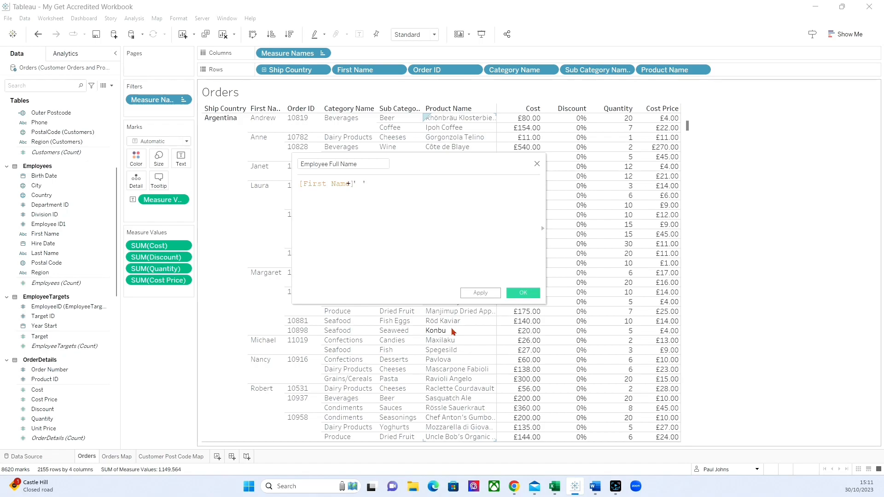
{"action": "type", "text": "+"}
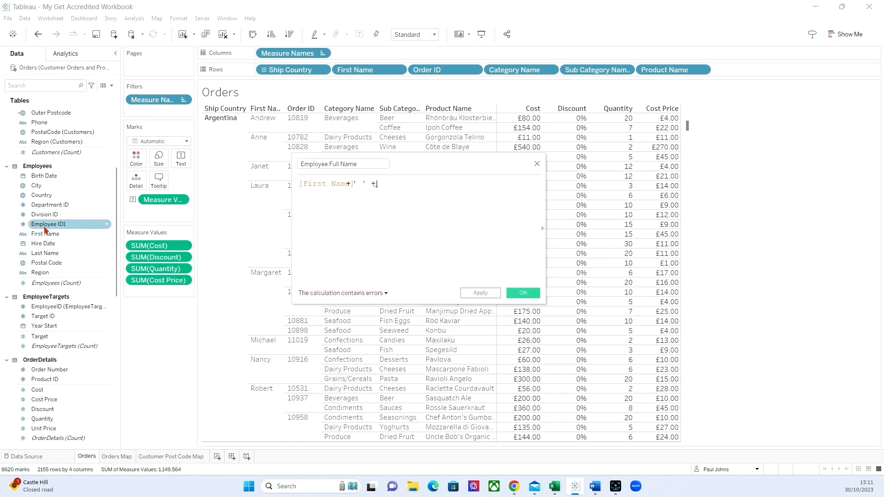
{"action": "left_click_drag", "start_coordinate": [47, 253], "coordinate": [440, 252]}
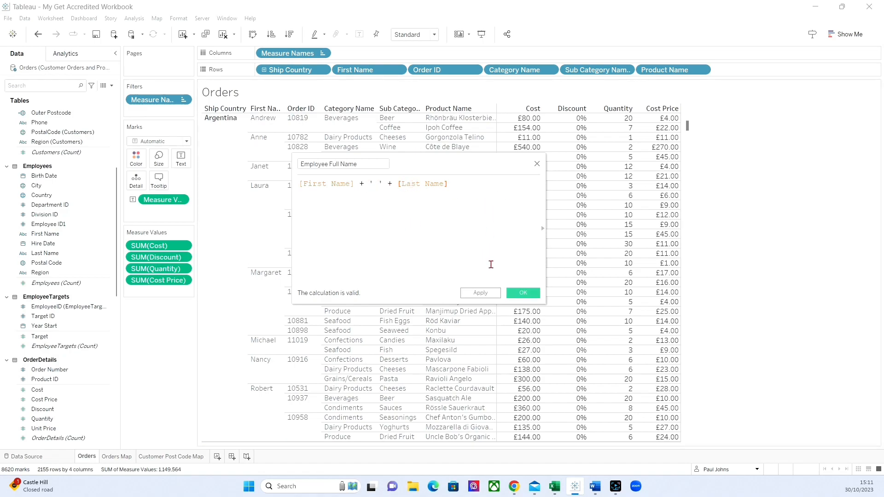
{"action": "left_click", "coordinate": [517, 293]}
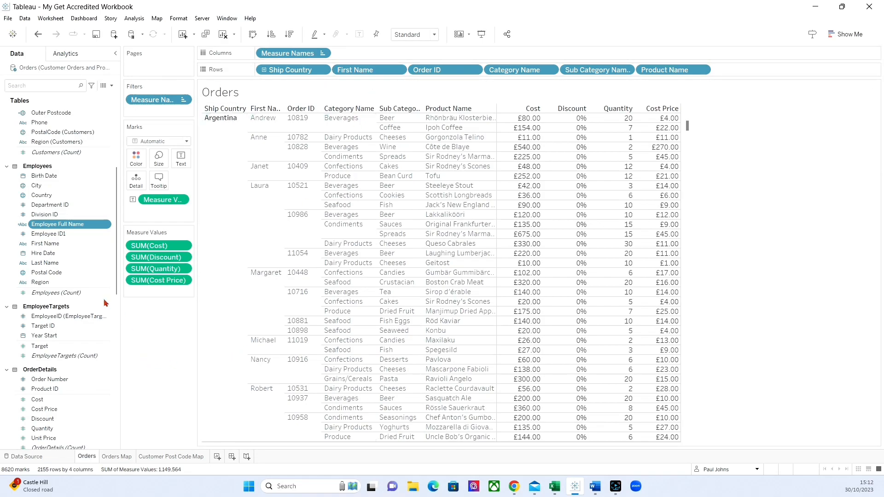
{"action": "left_click_drag", "start_coordinate": [44, 225], "coordinate": [354, 70]}
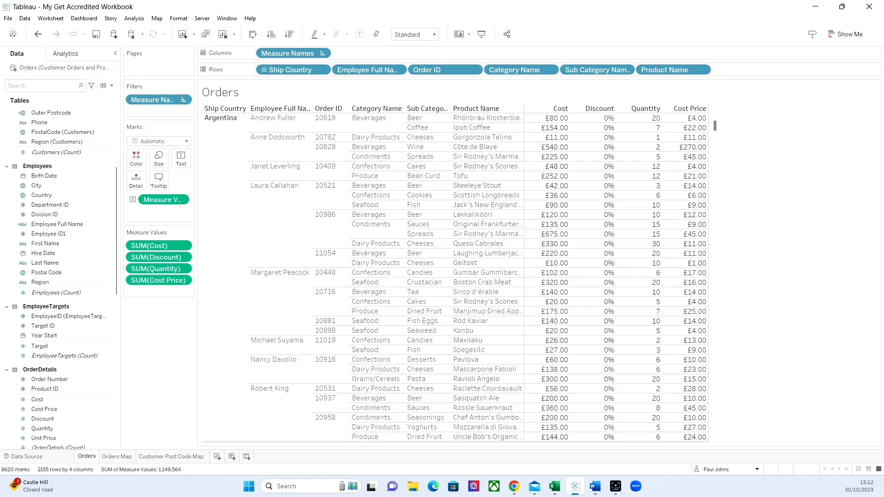
Step: Create a calculated field named Sales with the formula [Quantity] * [Unit Price], using the OrderDetails fields
{"action": "left_click", "coordinate": [111, 86]}
{"action": "left_click", "coordinate": [78, 95]}
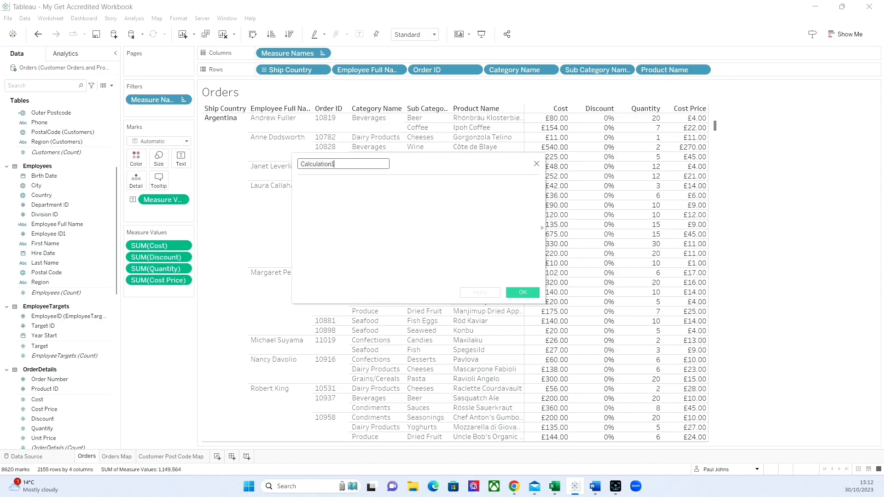
{"action": "type", "text": "Sales"}
{"action": "left_click", "coordinate": [358, 218]}
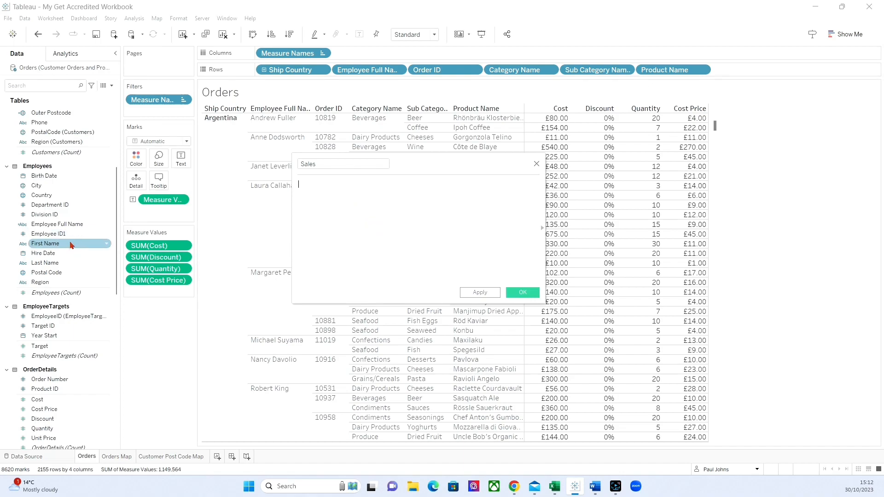
{"action": "scroll", "coordinate": [71, 249], "scroll_direction": "down", "scroll_amount": 4}
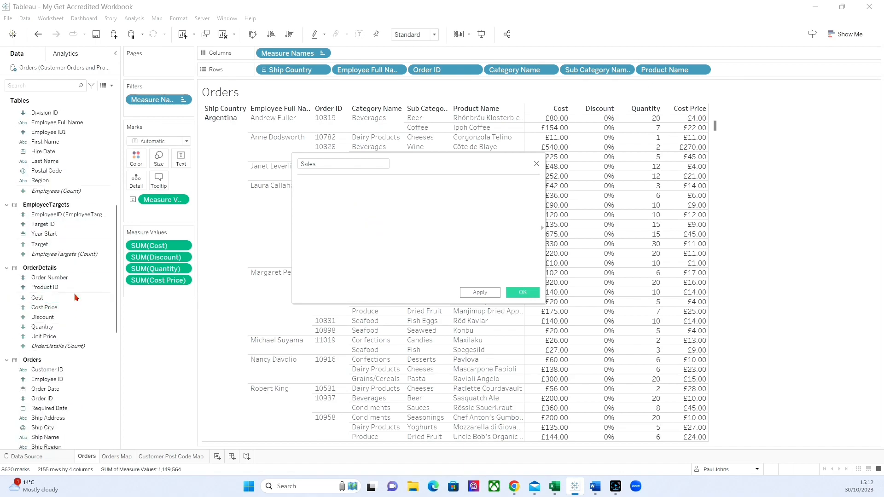
{"action": "left_click", "coordinate": [76, 291]}
{"action": "left_click_drag", "start_coordinate": [29, 326], "coordinate": [374, 228]}
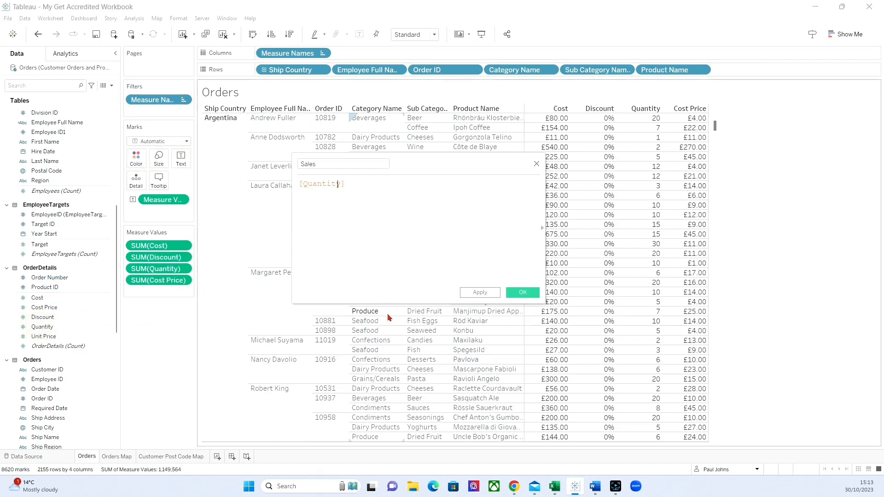
{"action": "type", "text": "*"}
{"action": "left_click_drag", "start_coordinate": [44, 336], "coordinate": [438, 273]}
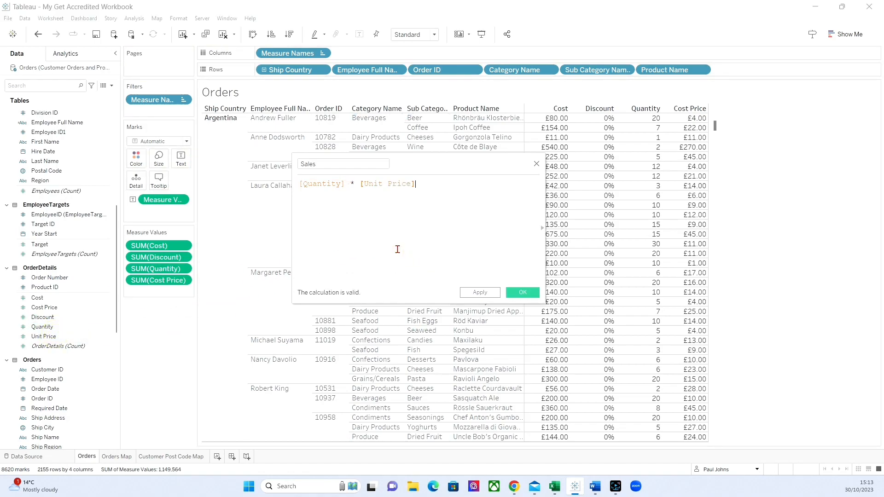
{"action": "left_click", "coordinate": [522, 293]}
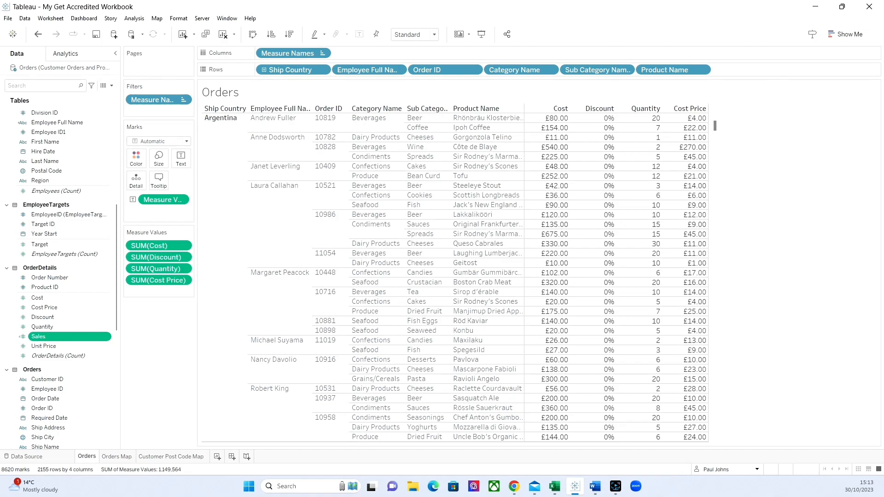
Step: Create a calculated field named Stock Price that multiplies the OrderDetails Quantity by Cost Price (Products)
{"action": "left_click", "coordinate": [112, 86]}
{"action": "left_click", "coordinate": [42, 94]}
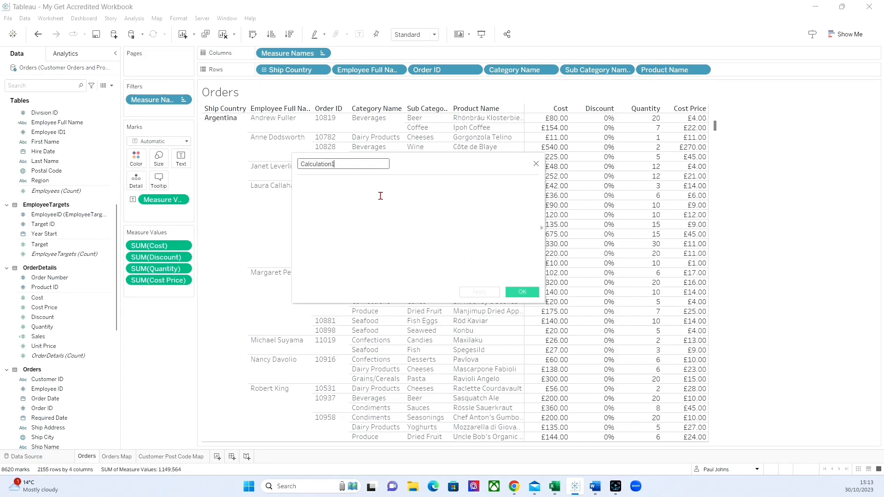
{"action": "type", "text": "Stock Price"}
{"action": "left_click", "coordinate": [405, 226]}
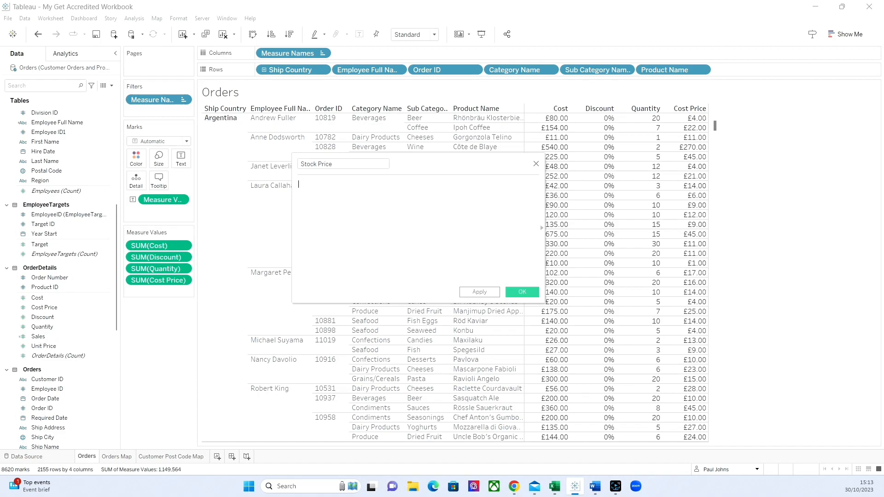
{"action": "scroll", "coordinate": [64, 316], "scroll_direction": "down", "scroll_amount": 10}
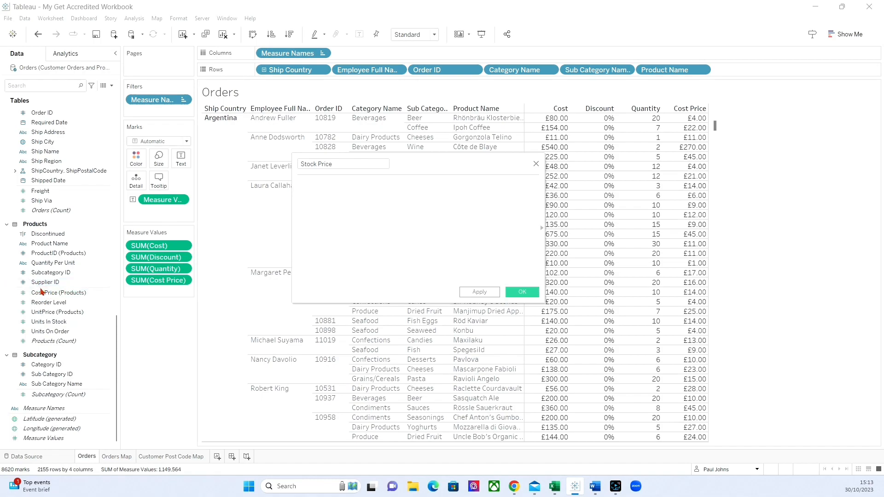
{"action": "scroll", "coordinate": [44, 290], "scroll_direction": "up", "scroll_amount": 10}
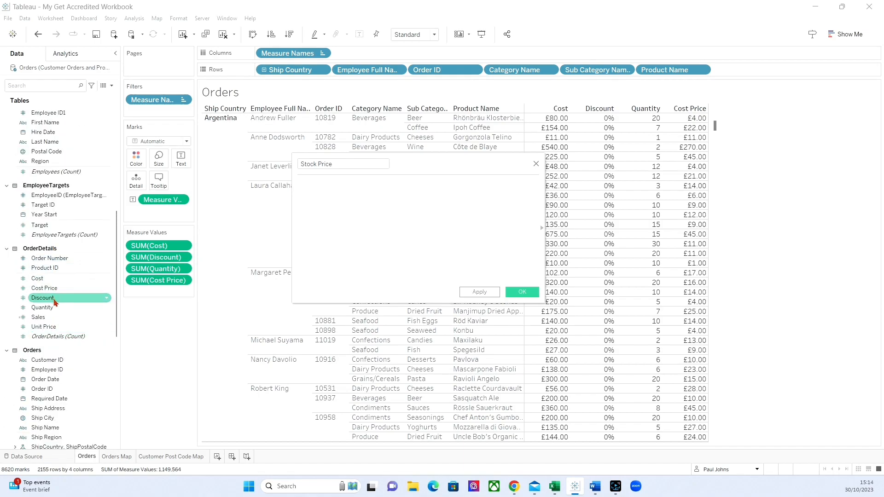
{"action": "left_click_drag", "start_coordinate": [49, 311], "coordinate": [329, 231]}
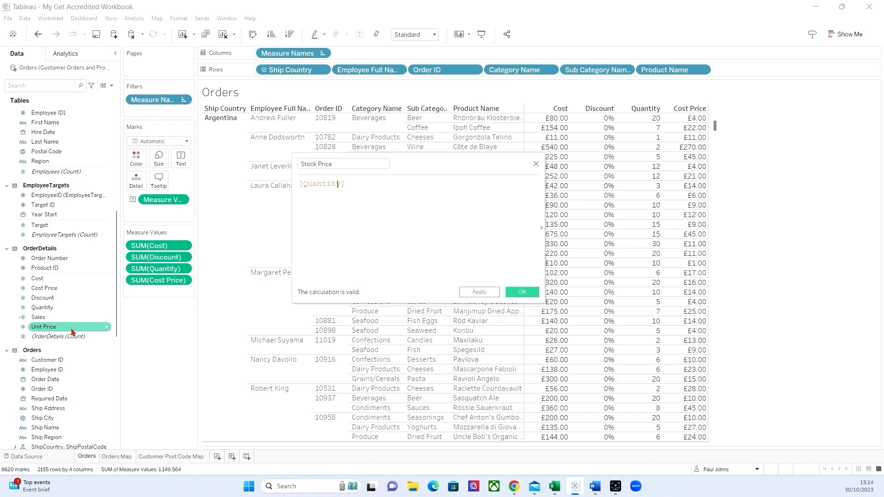
{"action": "type", "text": "*"}
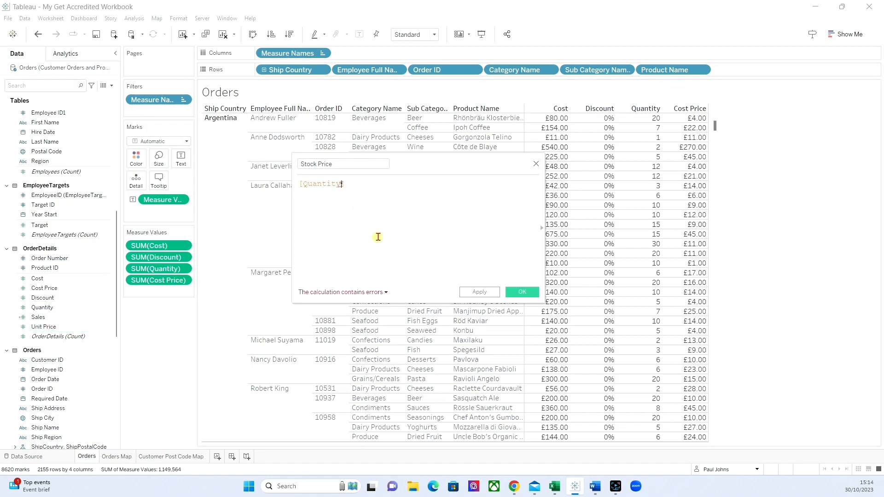
{"action": "scroll", "coordinate": [63, 319], "scroll_direction": "down", "scroll_amount": 3}
{"action": "scroll", "coordinate": [63, 319], "scroll_direction": "down", "scroll_amount": 8}
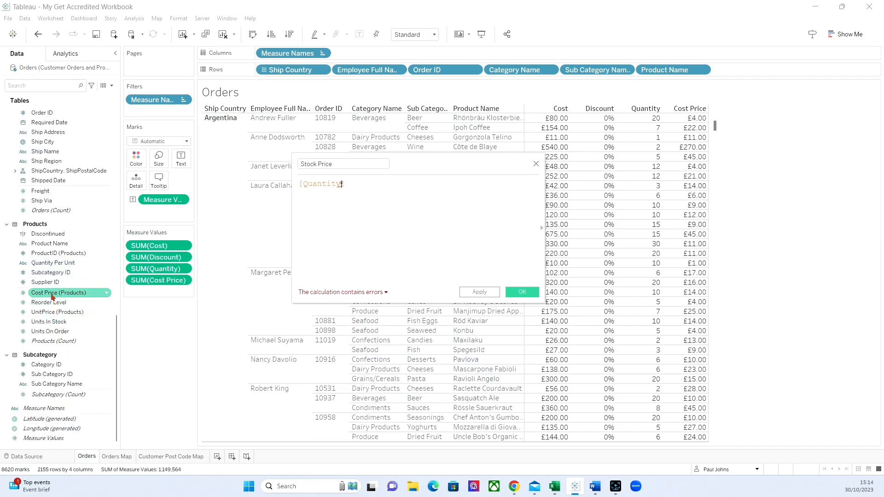
{"action": "left_click_drag", "start_coordinate": [50, 292], "coordinate": [424, 245]}
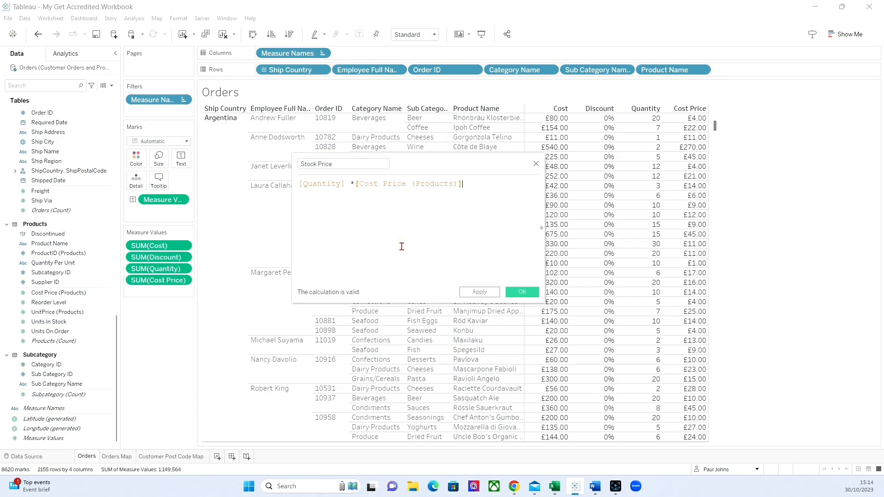
{"action": "left_click", "coordinate": [522, 291]}
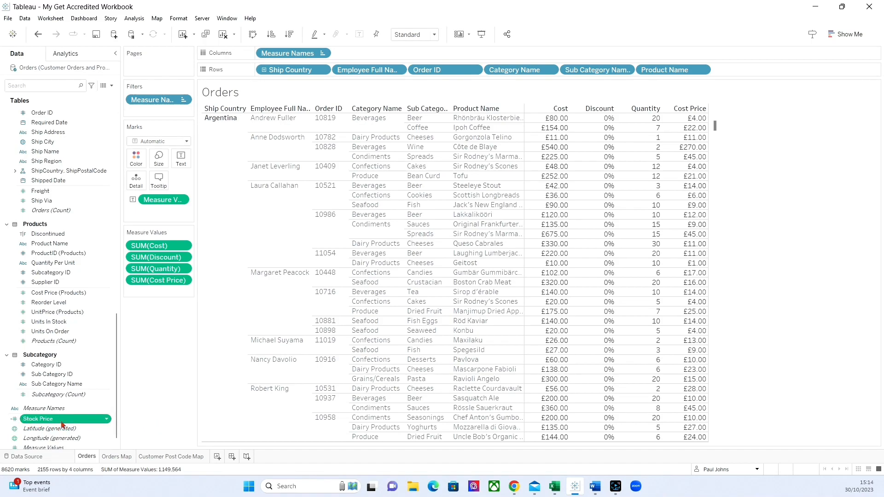
{"action": "scroll", "coordinate": [71, 416], "scroll_direction": "down", "scroll_amount": 1}
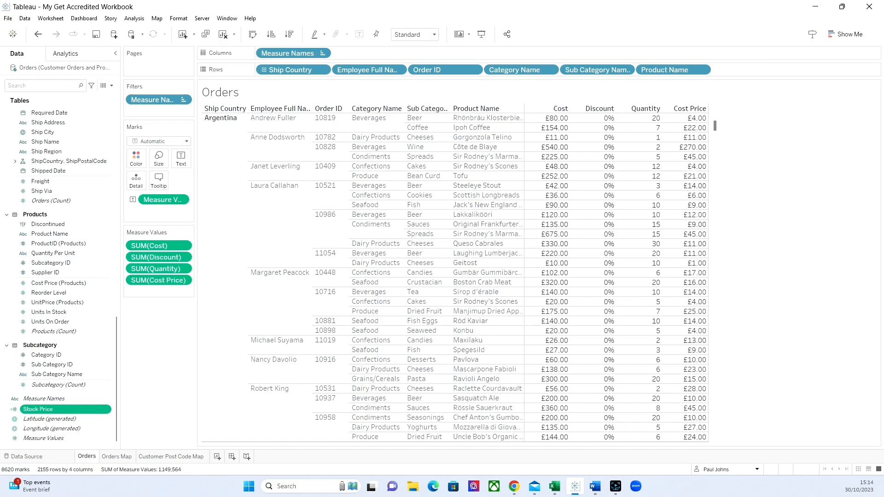
Step: Create a calculated field named Profit with the formula [Sales] - [Stock Price]
{"action": "left_click", "coordinate": [111, 85]}
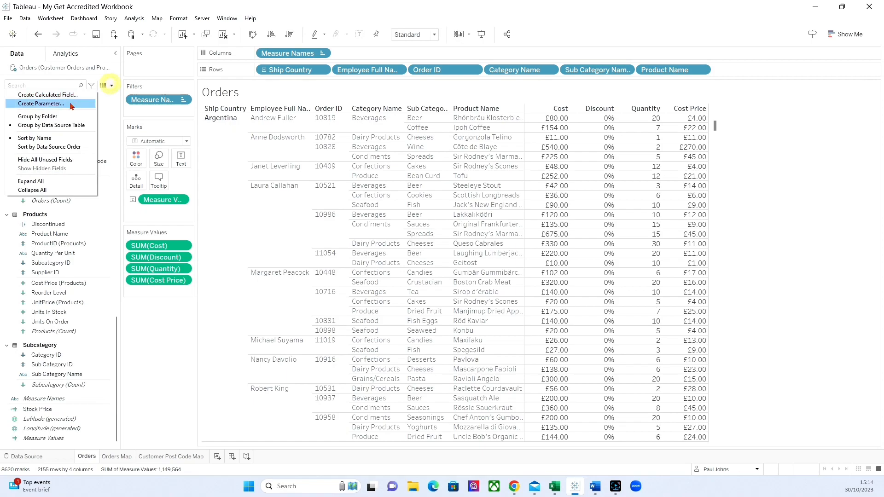
{"action": "left_click", "coordinate": [47, 94]}
{"action": "type", "text": "Profit"}
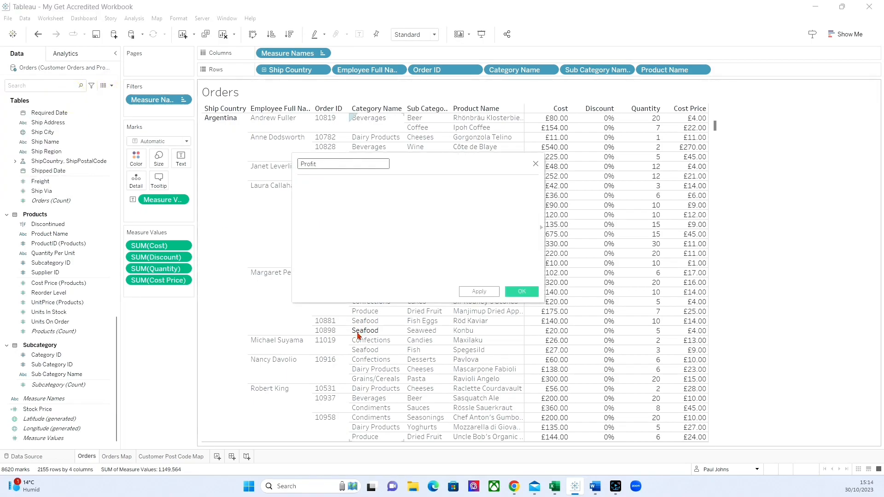
{"action": "left_click", "coordinate": [373, 211]}
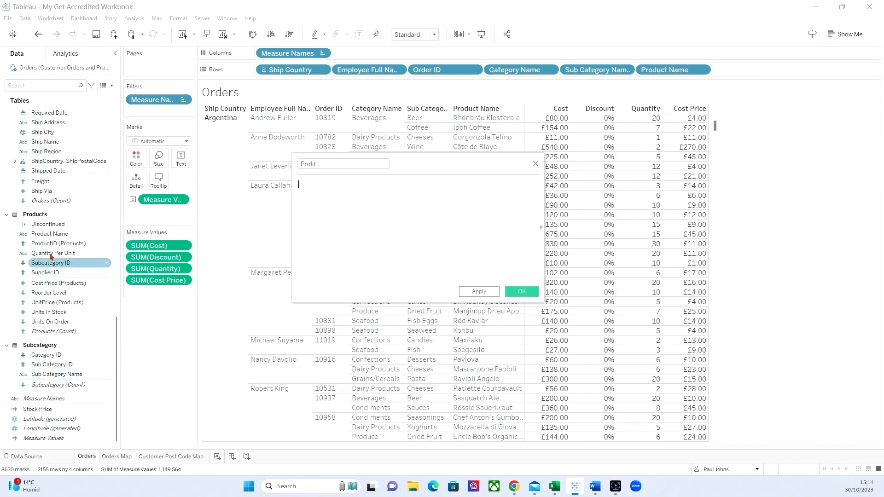
{"action": "scroll", "coordinate": [41, 265], "scroll_direction": "up", "scroll_amount": 7}
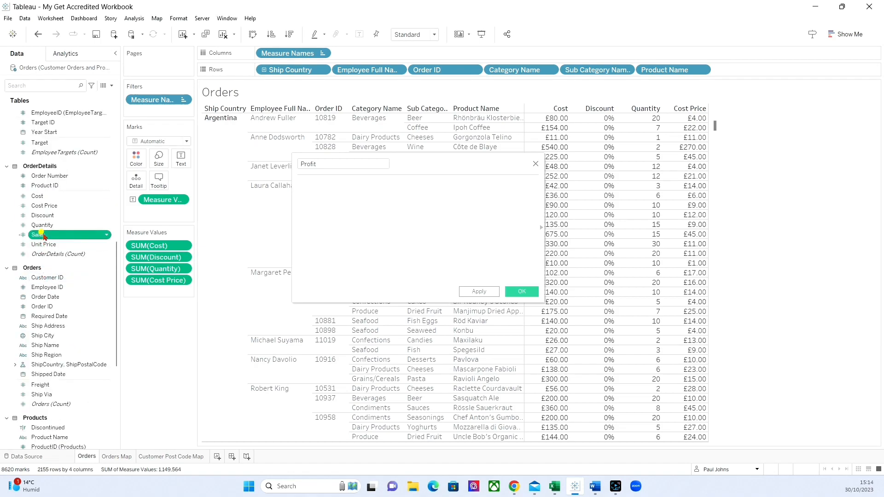
{"action": "left_click_drag", "start_coordinate": [38, 234], "coordinate": [413, 233]}
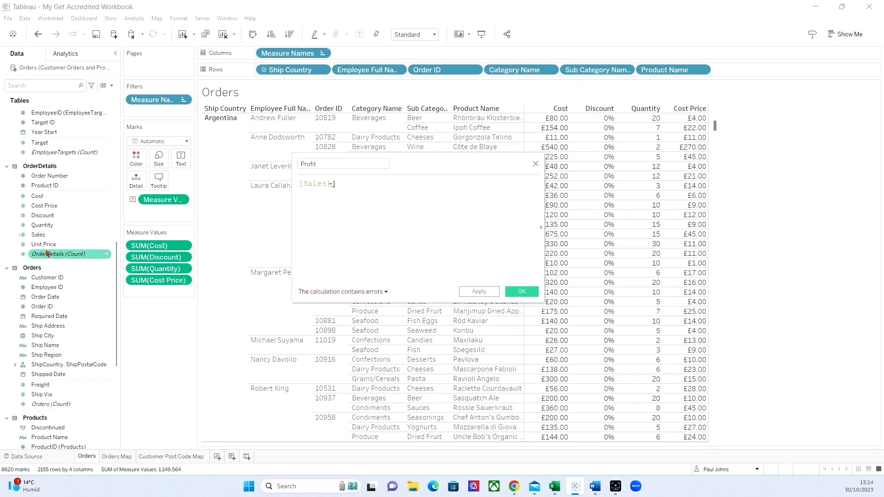
{"action": "scroll", "coordinate": [39, 253], "scroll_direction": "down", "scroll_amount": 7}
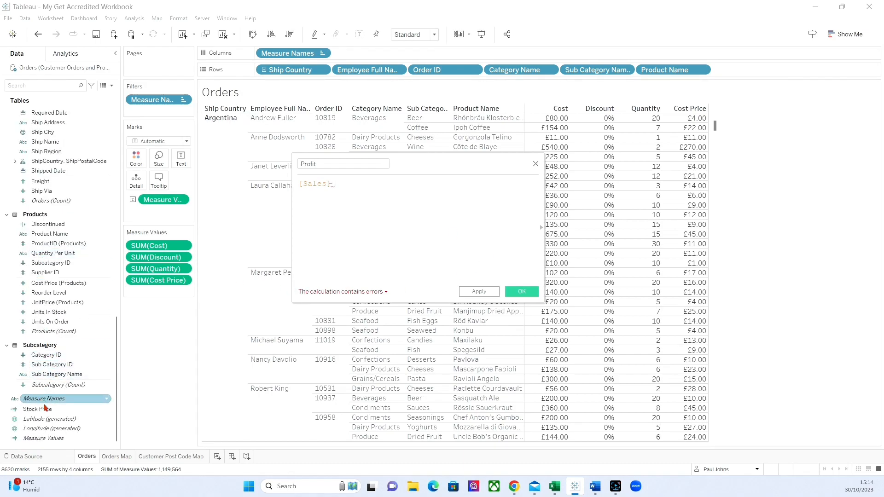
{"action": "left_click_drag", "start_coordinate": [40, 405], "coordinate": [462, 194]}
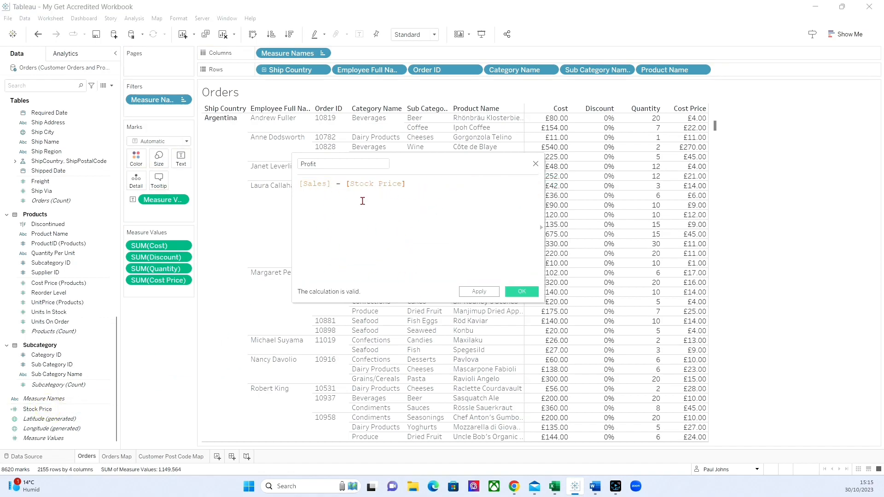
{"action": "left_click", "coordinate": [522, 291]}
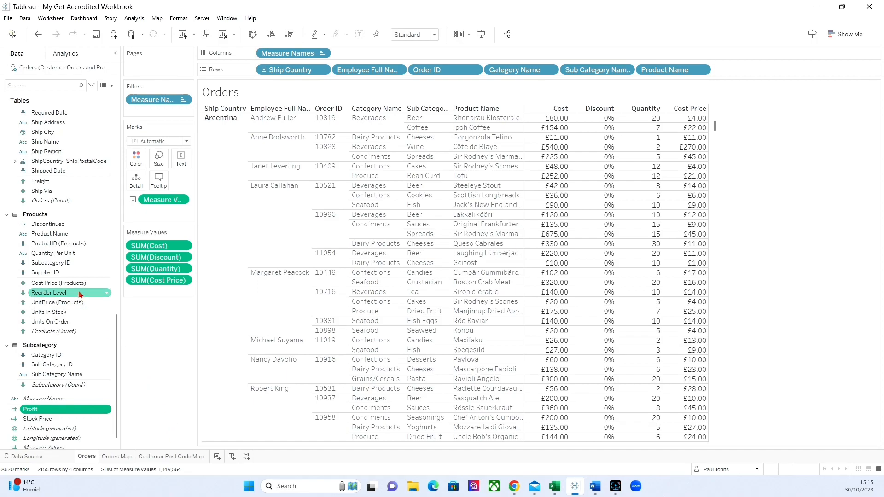
Step: Set the default number format of the OrderDetails Sales field to Currency (Custom) with 2 decimal places and the £ prefix
{"action": "scroll", "coordinate": [72, 289], "scroll_direction": "up", "scroll_amount": 10}
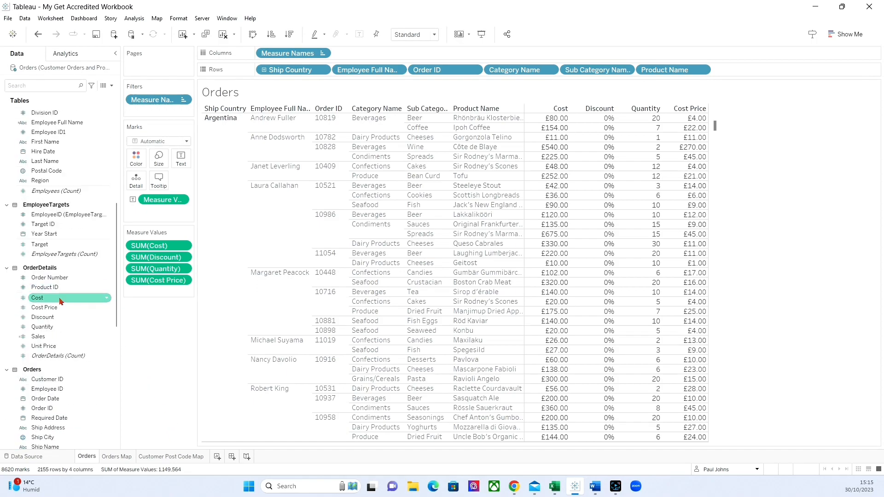
{"action": "right_click", "coordinate": [53, 337]}
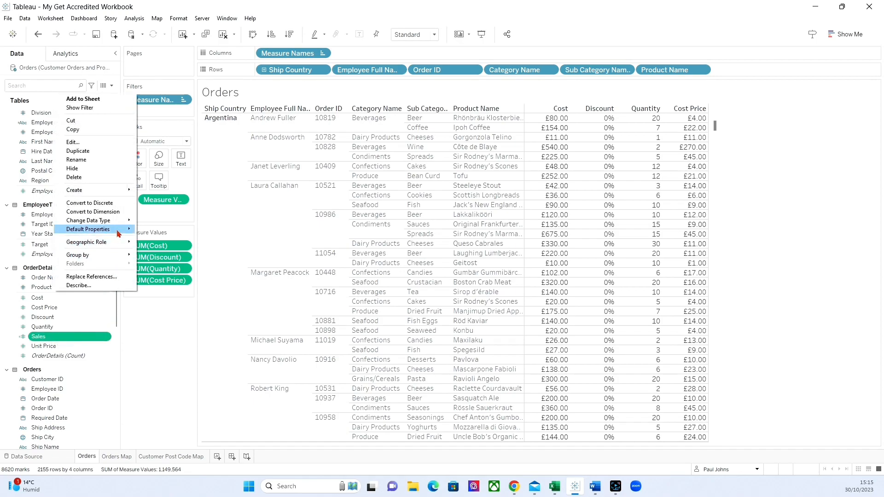
{"action": "mouse_move", "coordinate": [125, 230]}
{"action": "left_click", "coordinate": [159, 247]}
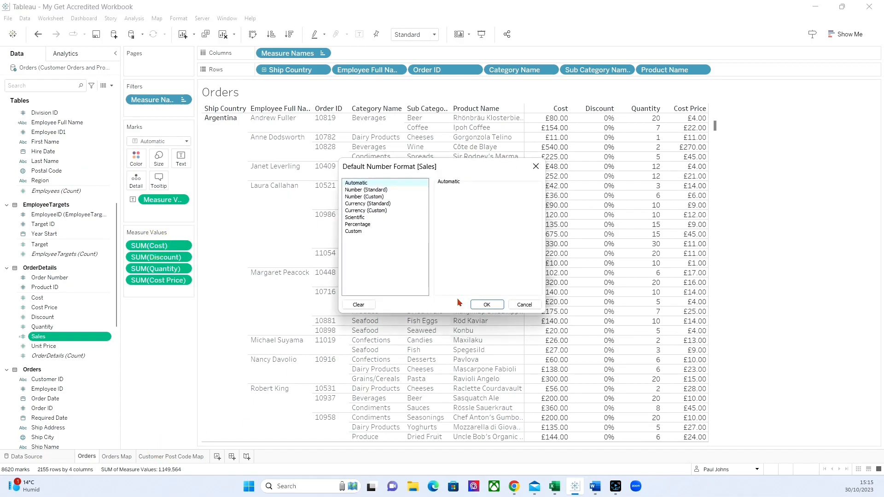
{"action": "left_click", "coordinate": [369, 211]}
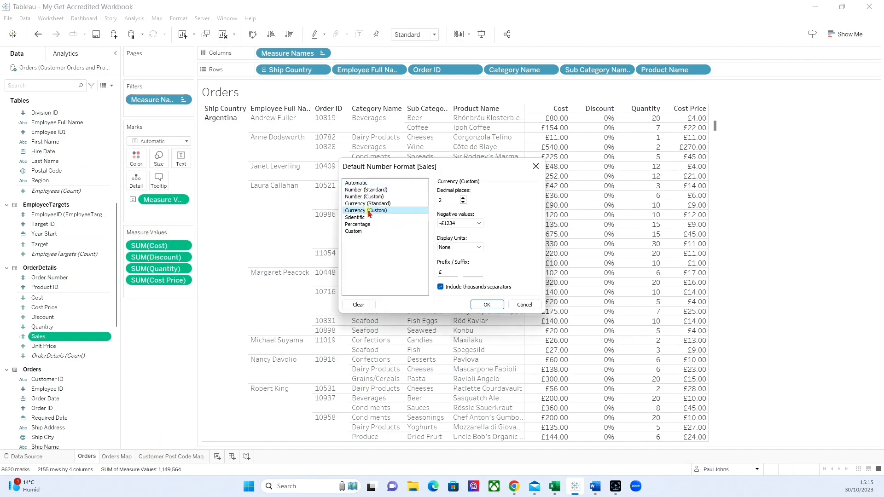
{"action": "left_click", "coordinate": [486, 304]}
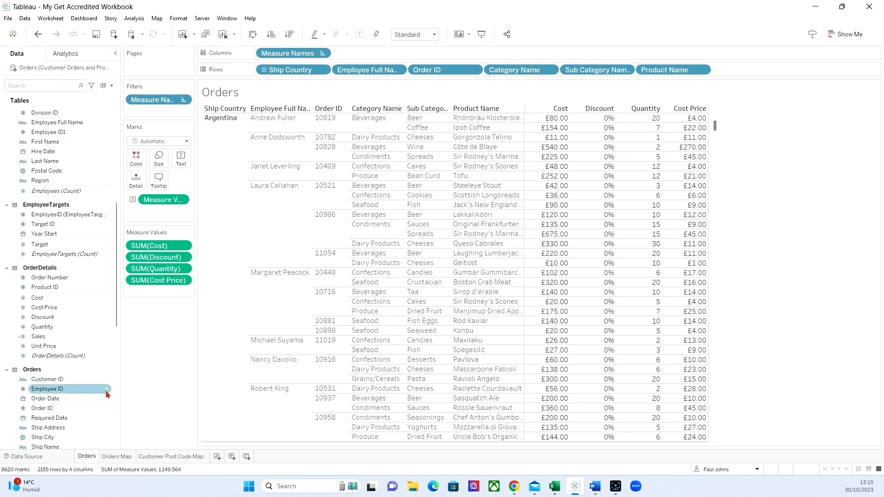
Step: Set the default number format of Profit and Stock Price together to Currency (Custom) with 2 decimal places and the £ prefix
{"action": "scroll", "coordinate": [77, 336], "scroll_direction": "down", "scroll_amount": 5}
{"action": "scroll", "coordinate": [77, 335], "scroll_direction": "down", "scroll_amount": 5}
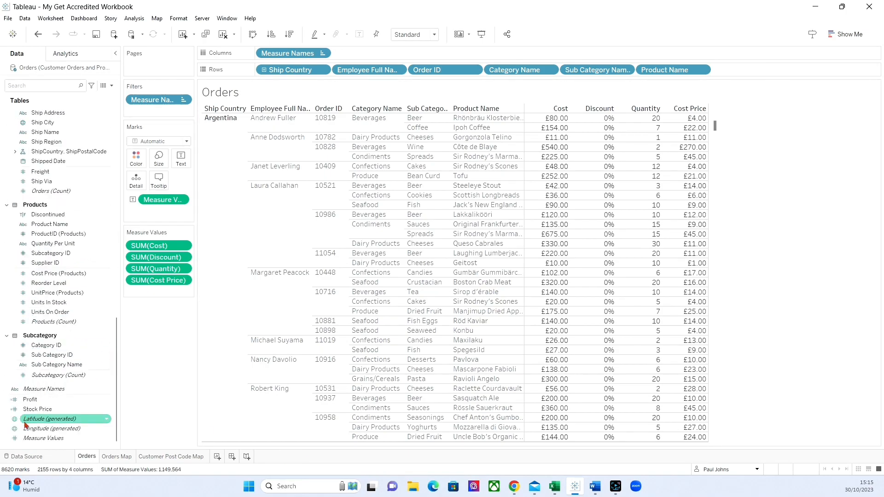
{"action": "left_click", "coordinate": [41, 400]}
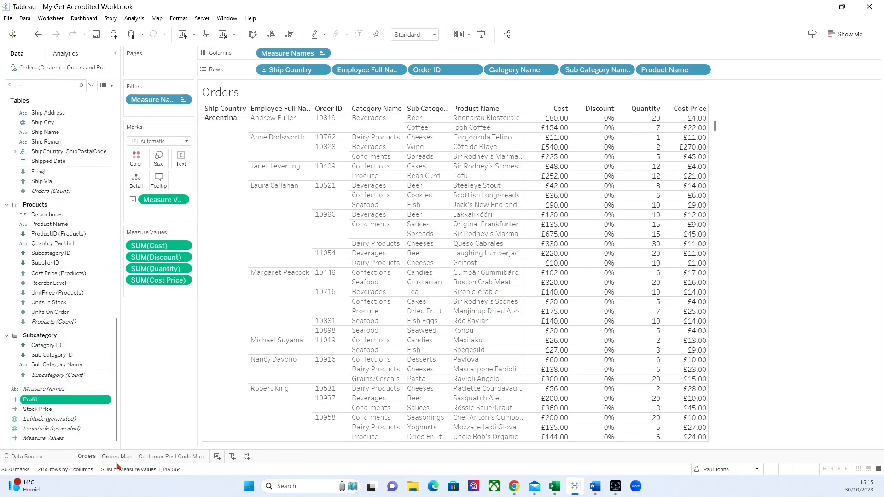
{"action": "left_click", "coordinate": [48, 409], "text": "ctrl"}
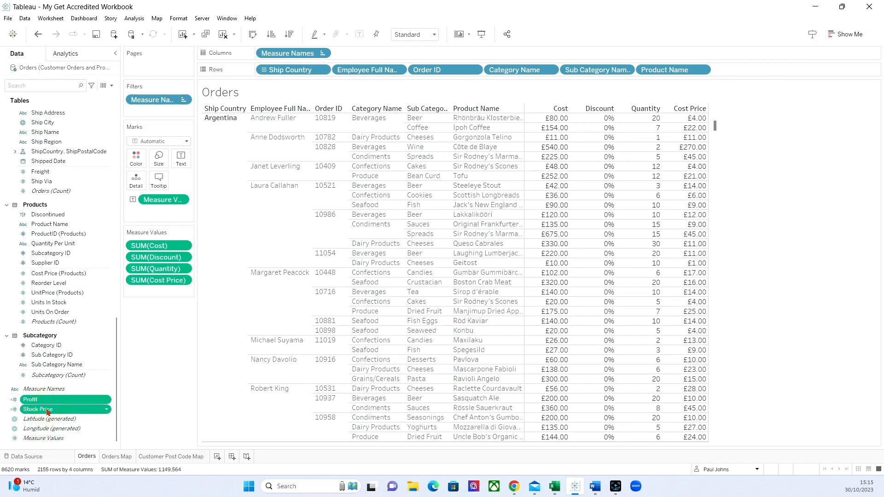
{"action": "right_click", "coordinate": [48, 409]}
{"action": "mouse_move", "coordinate": [118, 337]}
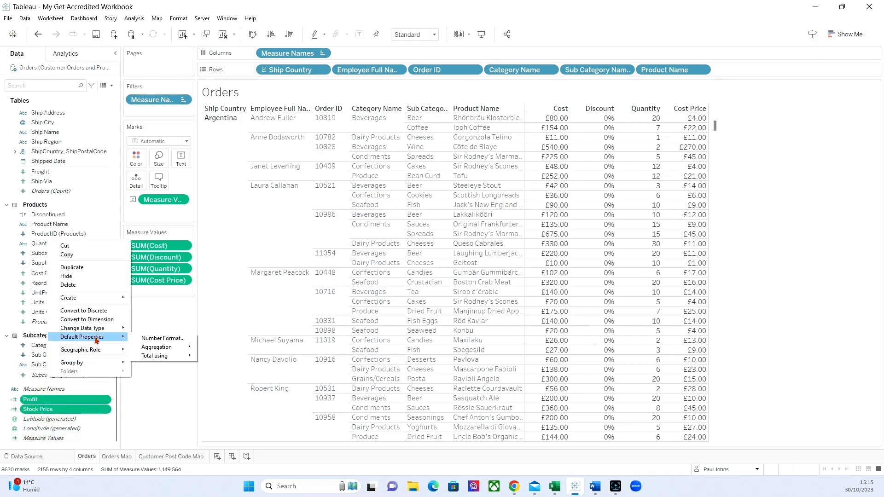
{"action": "left_click", "coordinate": [162, 339]}
{"action": "left_click", "coordinate": [374, 211]}
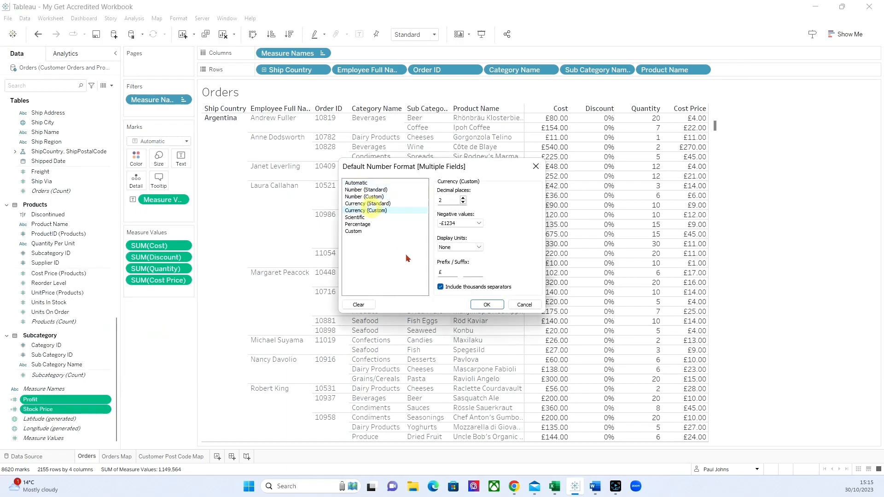
{"action": "left_click", "coordinate": [484, 304]}
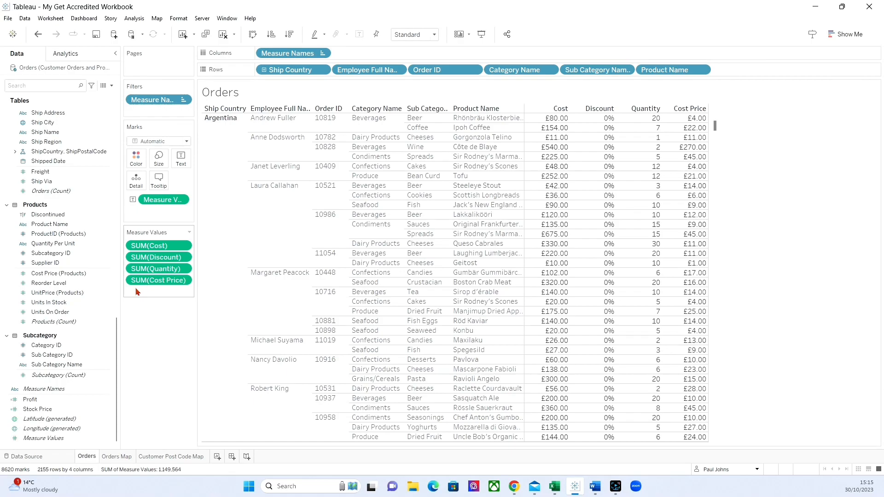
Step: Add Sales, Stock Price and Profit to the table's measure values, in that order below Cost Price
{"action": "scroll", "coordinate": [52, 281], "scroll_direction": "up", "scroll_amount": 8}
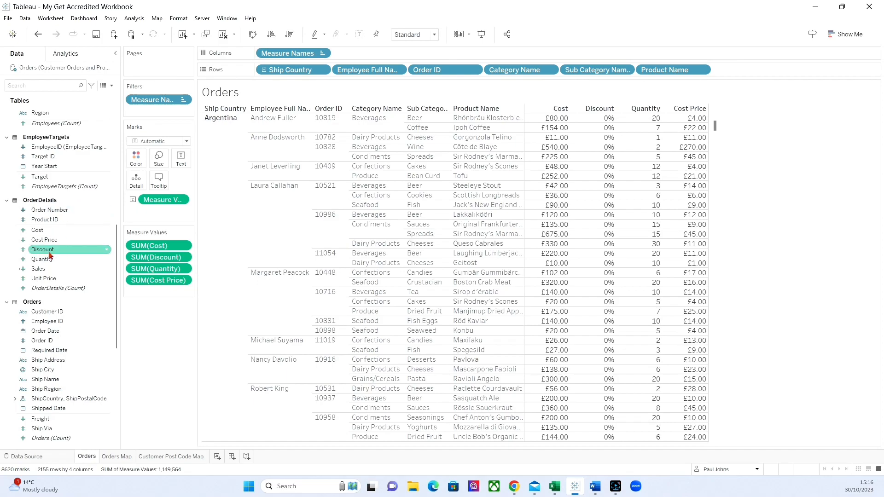
{"action": "left_click_drag", "start_coordinate": [38, 270], "coordinate": [152, 292]}
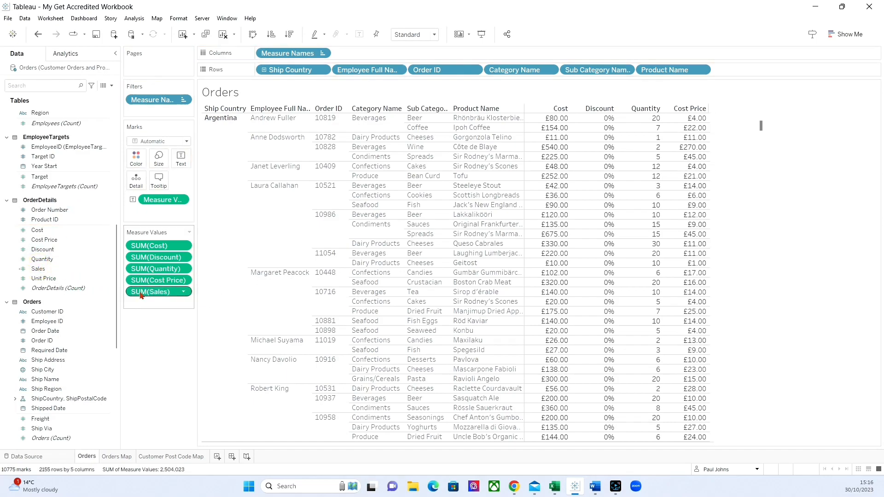
{"action": "scroll", "coordinate": [33, 289], "scroll_direction": "down", "scroll_amount": 8}
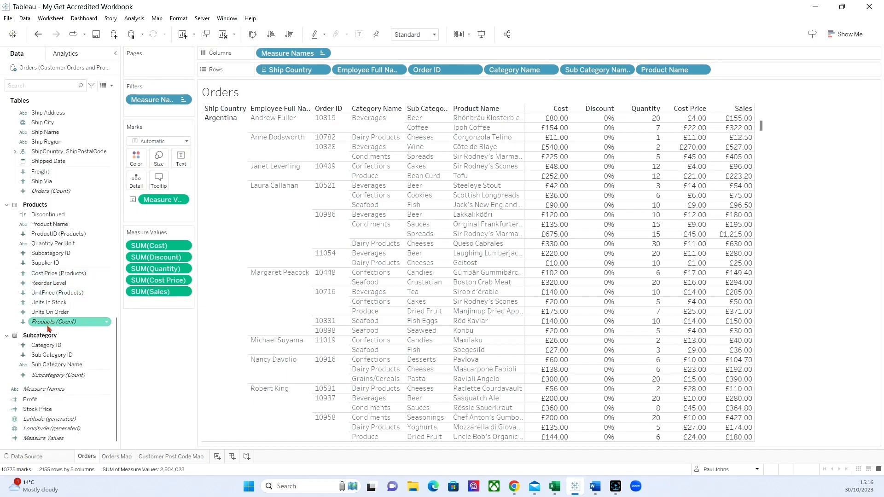
{"action": "left_click_drag", "start_coordinate": [46, 399], "coordinate": [165, 306]}
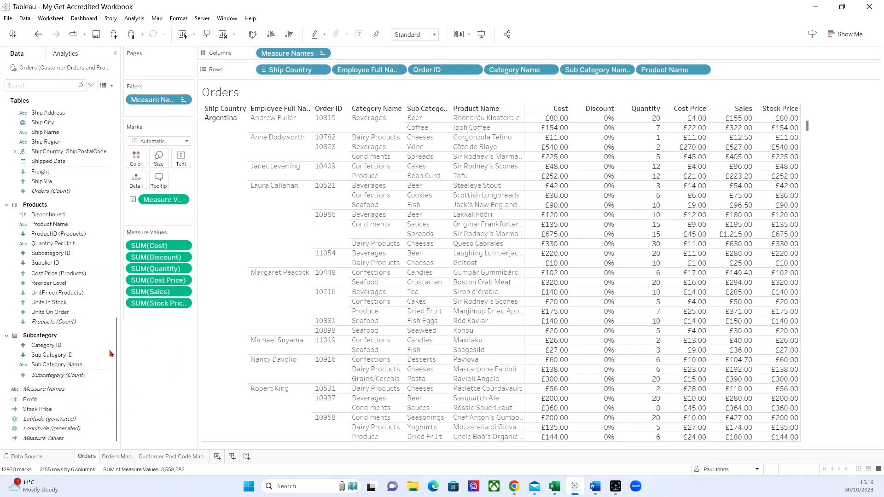
{"action": "left_click", "coordinate": [48, 400]}
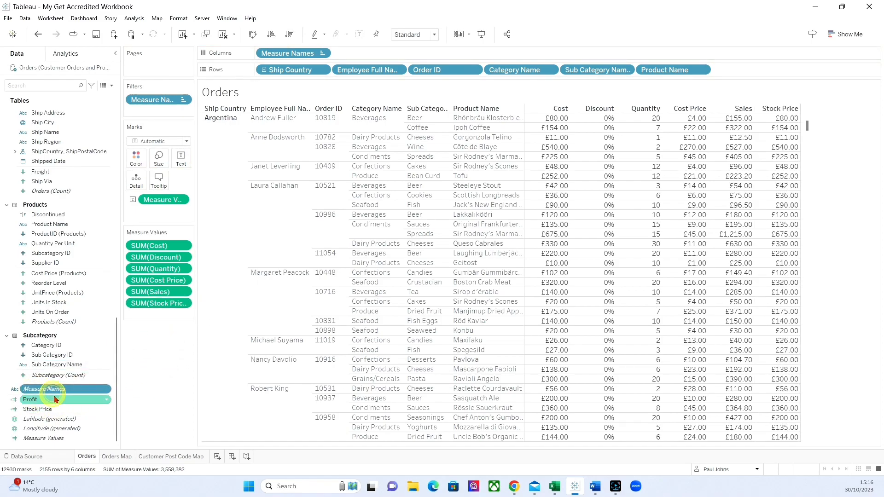
{"action": "left_click_drag", "start_coordinate": [47, 401], "coordinate": [166, 316]}
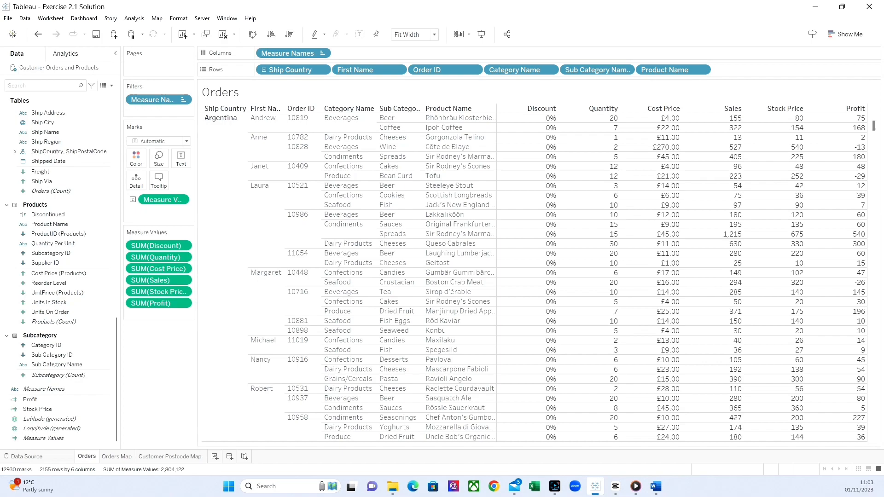
Step: Start a calculated field named Profit Status with the condition IF Profit <100 THEN 'Low'
{"action": "left_click", "coordinate": [112, 86]}
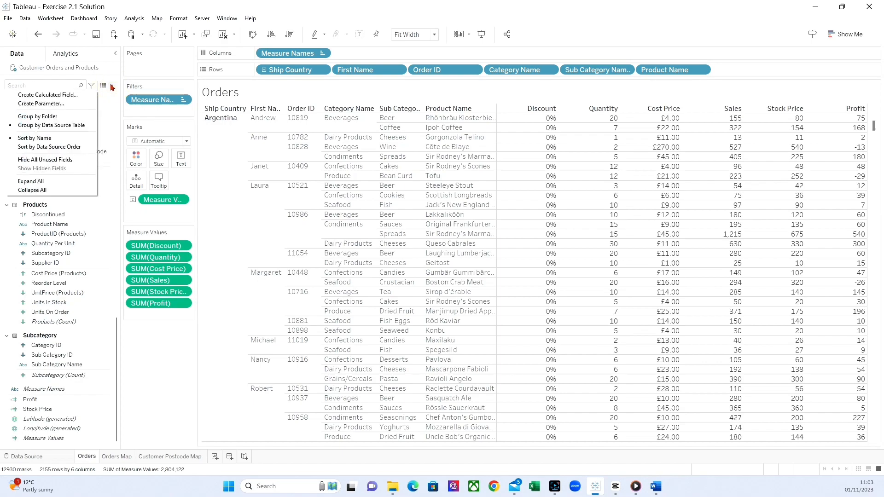
{"action": "left_click", "coordinate": [55, 95]}
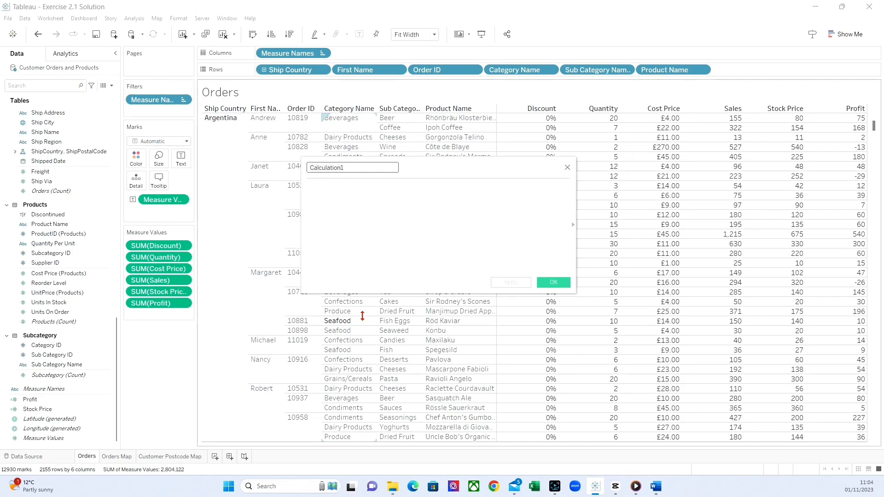
{"action": "type", "text": "Profit Status"}
{"action": "left_click", "coordinate": [365, 217]}
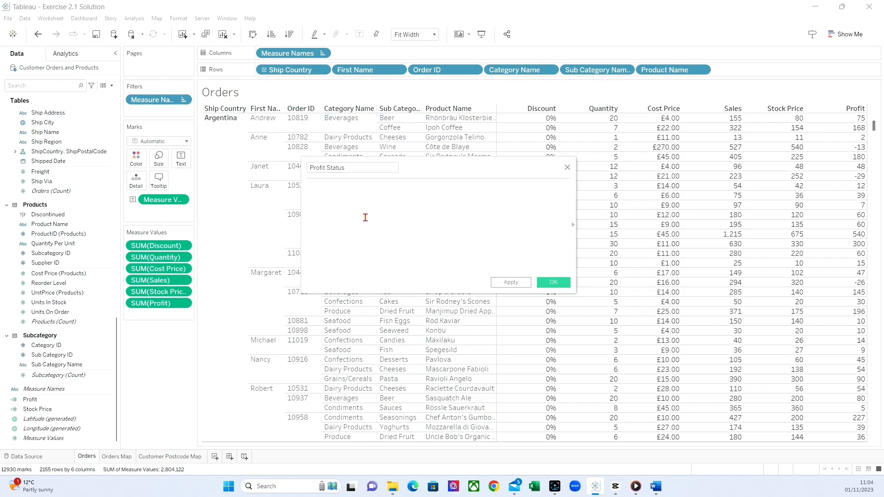
{"action": "type", "text": "IF Profit <100 THEN "}
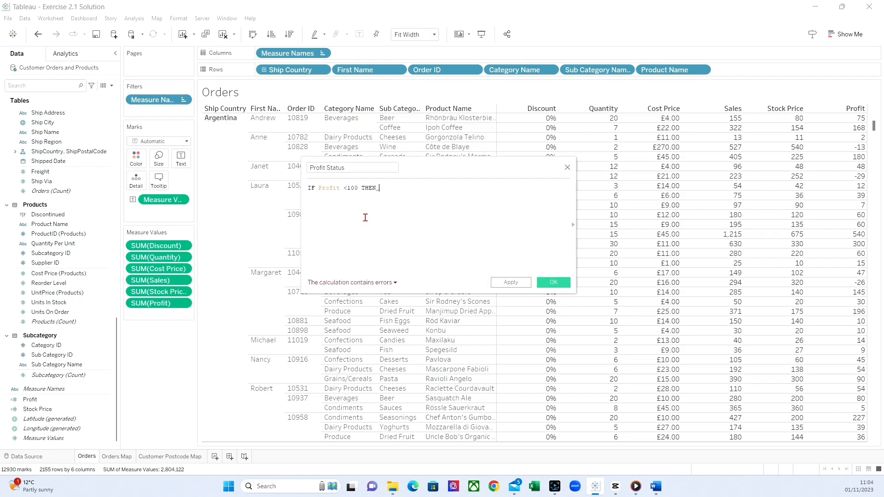
{"action": "type", "text": "'Low'"}
{"action": "key", "text": "Return"}
Step: Add the branch ELSEIF Profit >=100 AND Profit <500 THEN 'Medium' to the Profit Status formula
{"action": "type", "text": "ELSEIF "}
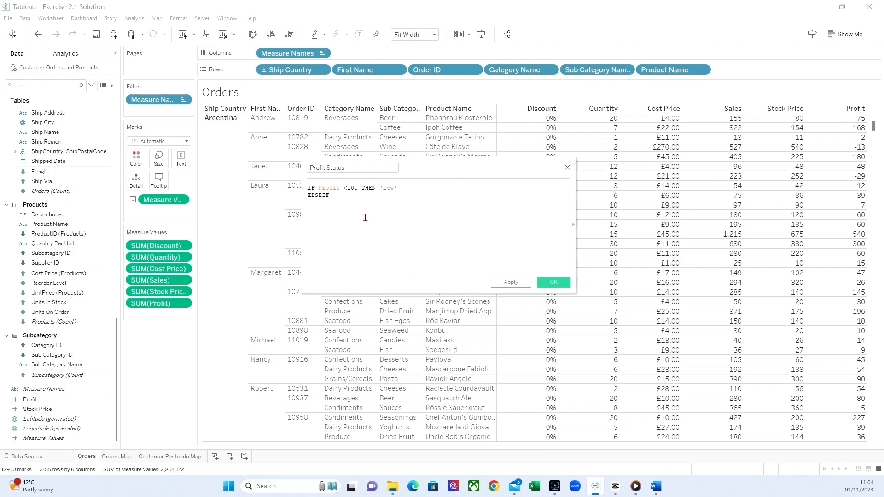
{"action": "type", "text": "Profit >=100 A"}
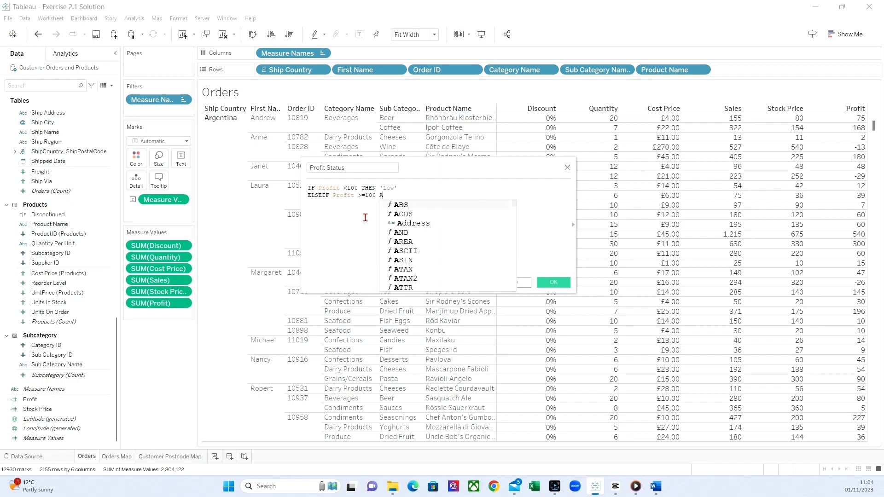
{"action": "type", "text": "ND Profit "}
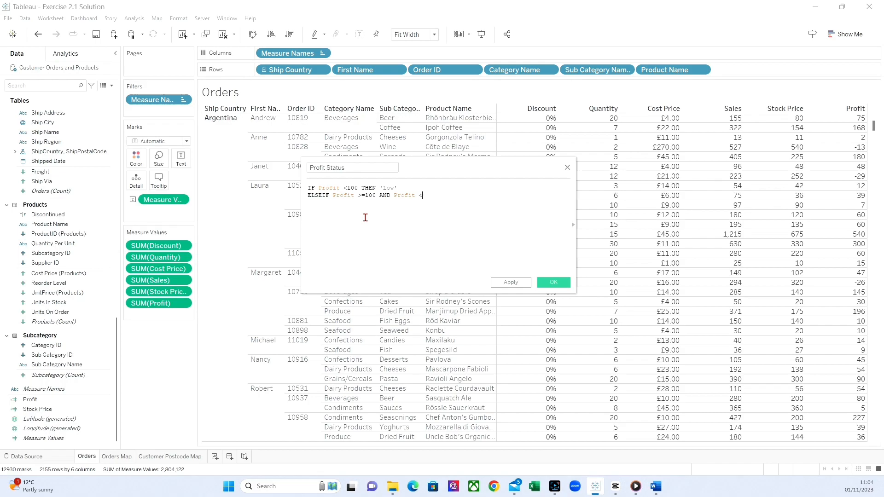
{"action": "type", "text": "<500 THEN 'Medium'"}
{"action": "key", "text": "Return"}
Step: Add the branch ELSEIF Profit >=500 AND Profit <1000 THEN 'Good' to the Profit Status formula
{"action": "type", "text": "E"}
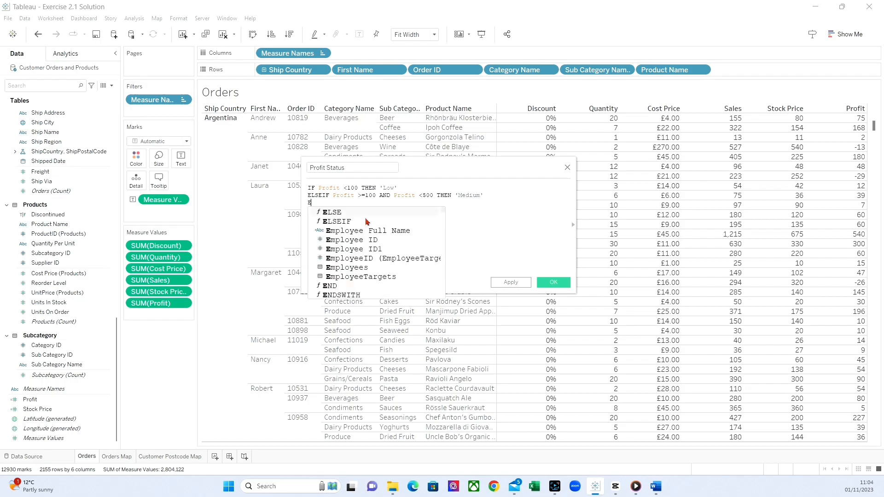
{"action": "type", "text": "LSEIF "}
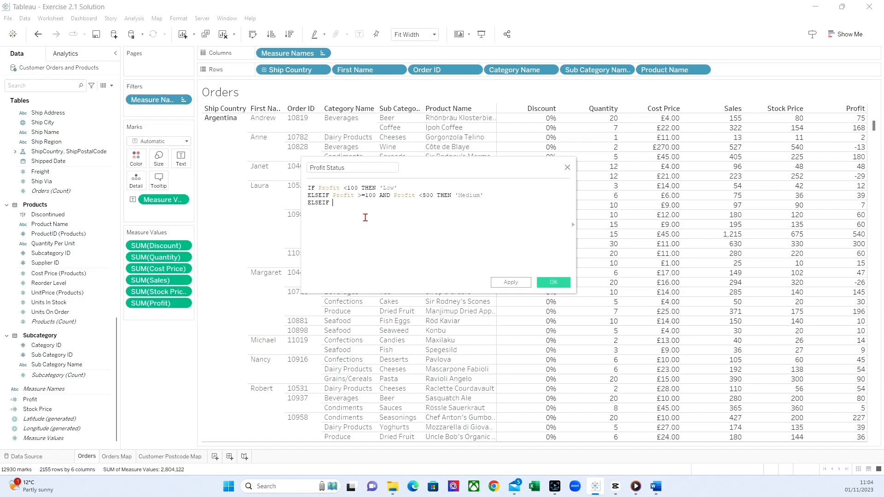
{"action": "type", "text": "Profit"}
{"action": "type", "text": ">=500 AND Profit"}
{"action": "type", "text": " <1000 THEN"}
{"action": "type", "text": "Good' "}
{"action": "type", "text": "ELSE"}
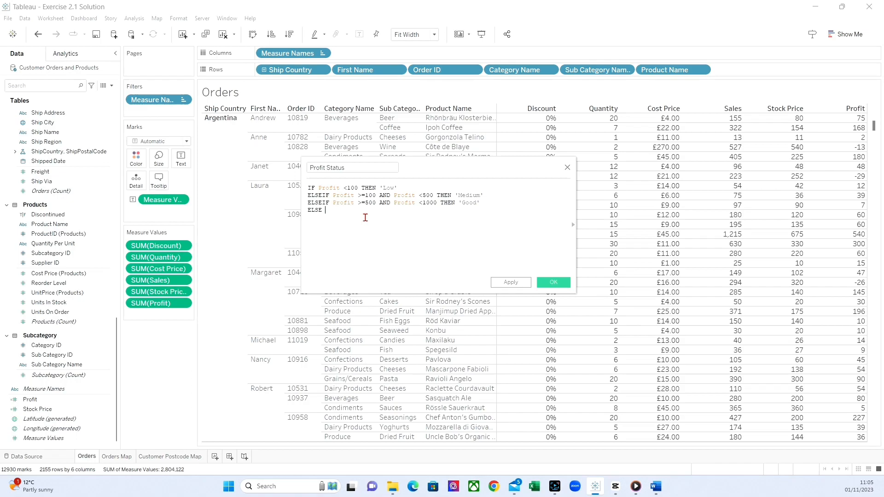
{"action": "type", "text": " 'Large'"}
Step: Complete the Profit Status formula with ELSE 'Large' and END, and save the calculated field
{"action": "key", "text": "Return"}
{"action": "type", "text": "END"}
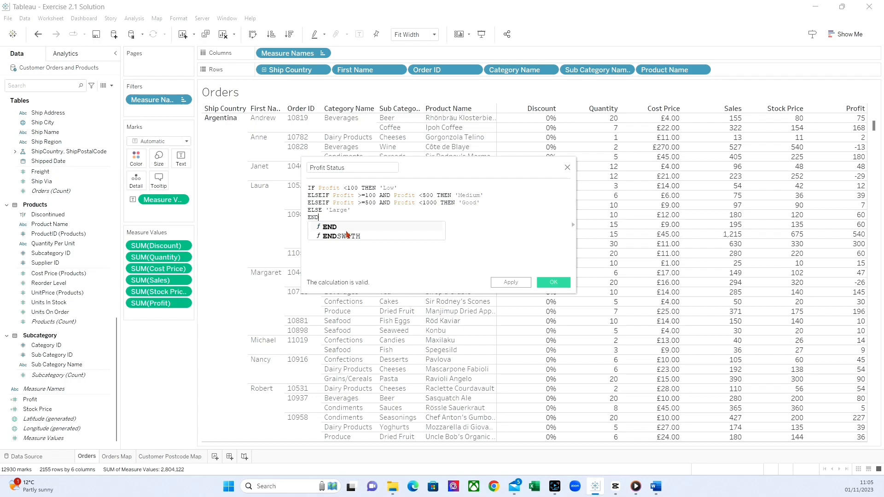
{"action": "left_click", "coordinate": [343, 227]}
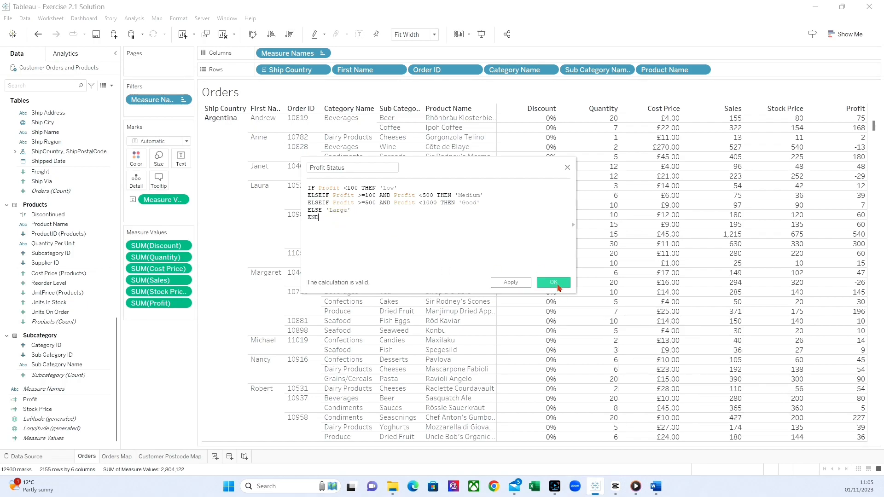
{"action": "left_click", "coordinate": [554, 283]}
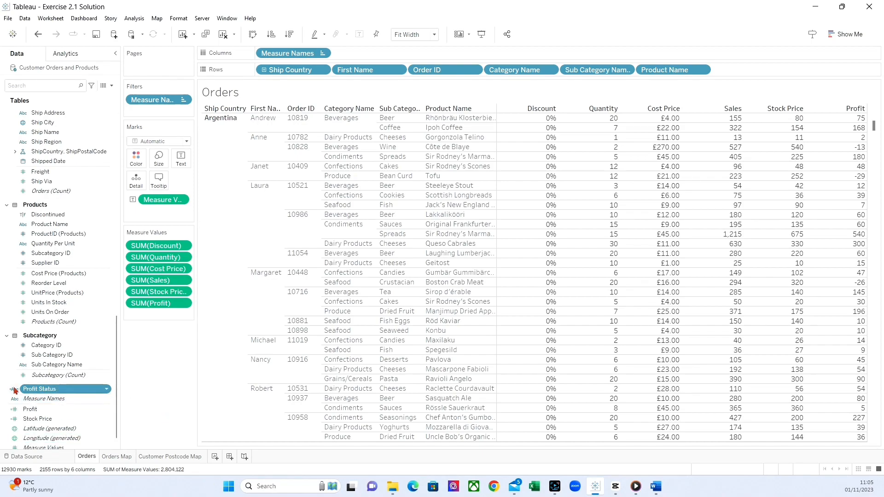
Step: Add Profit Status to the table's rows after Product Name, fitted to width, and save the workbook
{"action": "left_click_drag", "start_coordinate": [32, 389], "coordinate": [737, 73]}
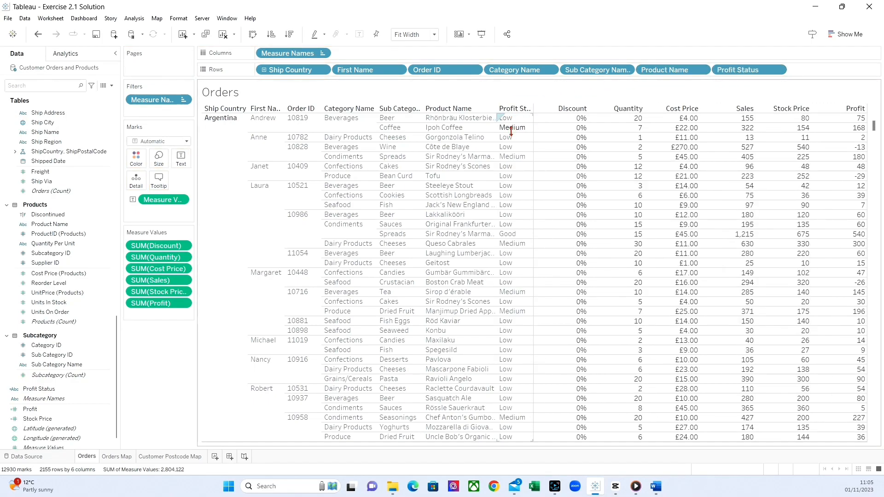
{"action": "left_click", "coordinate": [432, 34]}
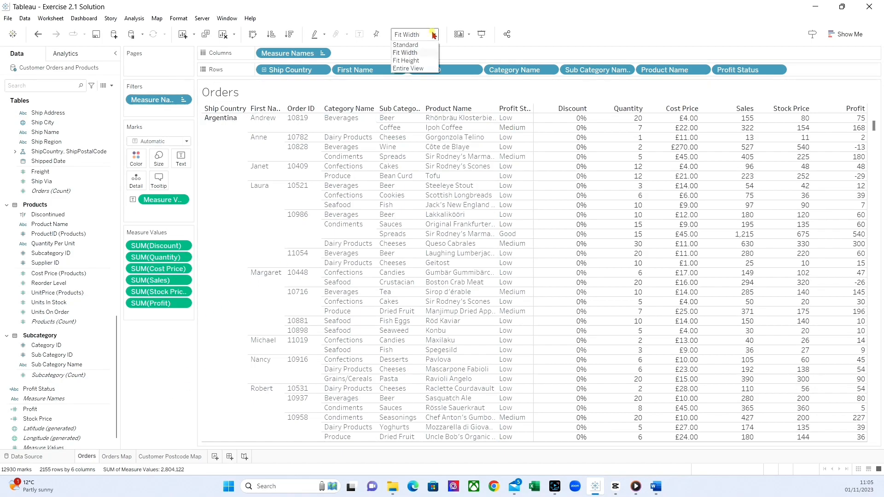
{"action": "left_click", "coordinate": [416, 52]}
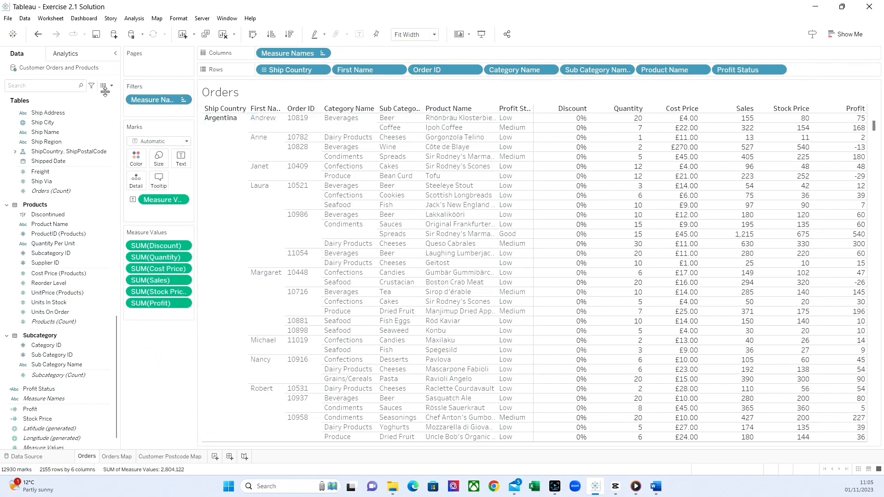
{"action": "left_click", "coordinate": [98, 34]}
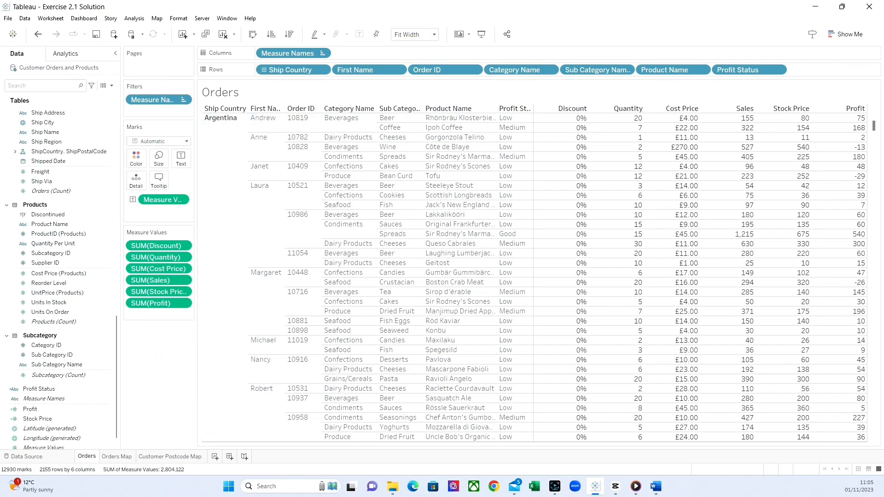